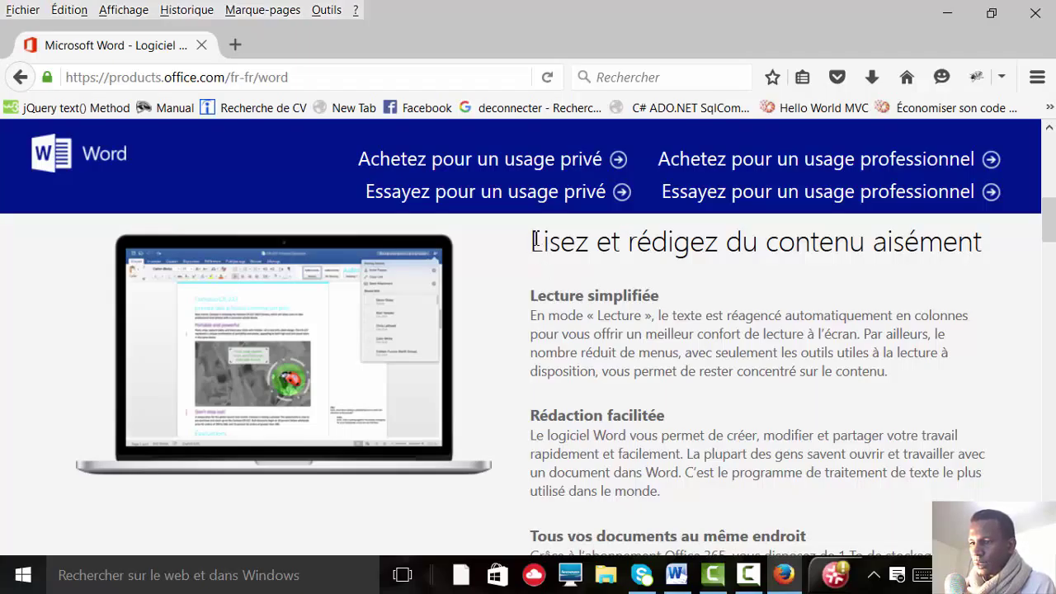
# Copy the web page section from the heading "Lisez et rédigez du contenu aisément" through the paragraph ending "vous vous étiez arrêté.".
pyautogui.moveTo(536, 240); pyautogui.dragTo(554, 244)
pyautogui.doubleClick(562, 246)
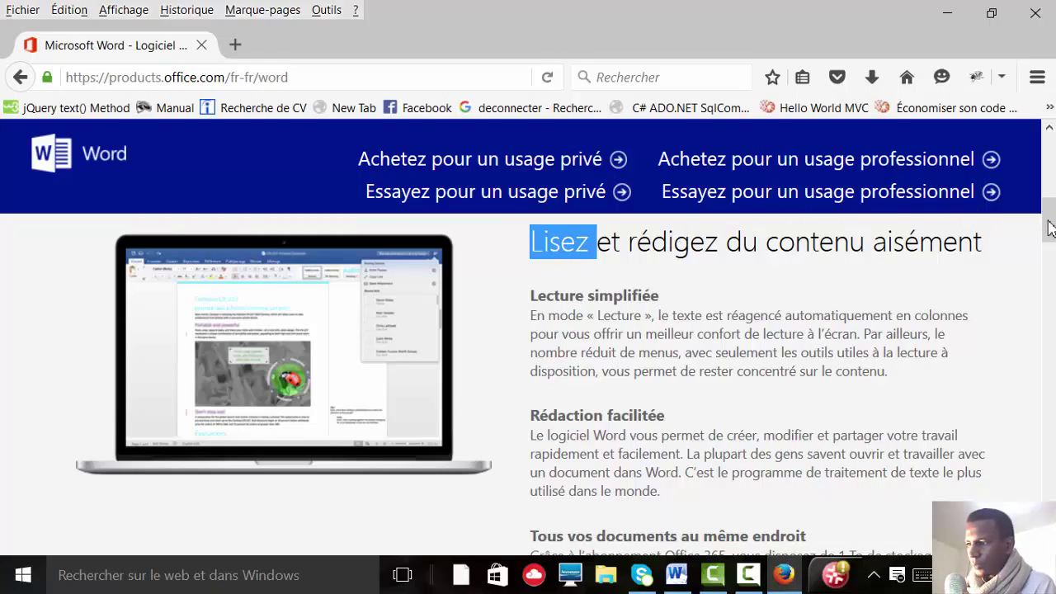
pyautogui.moveTo(1051, 229); pyautogui.dragTo(1053, 272)
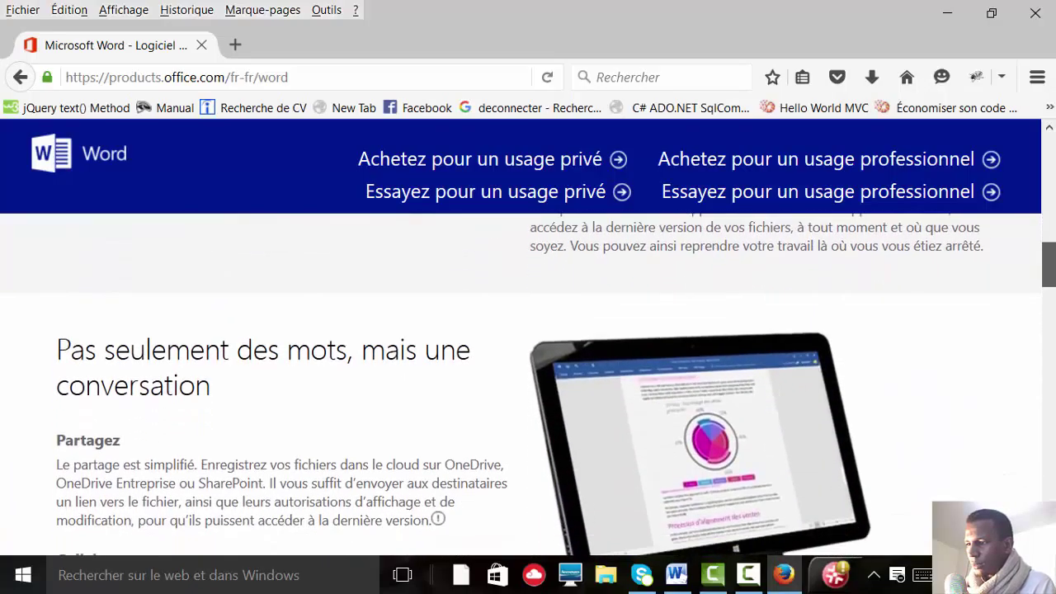
pyautogui.tripleClick(986, 251)
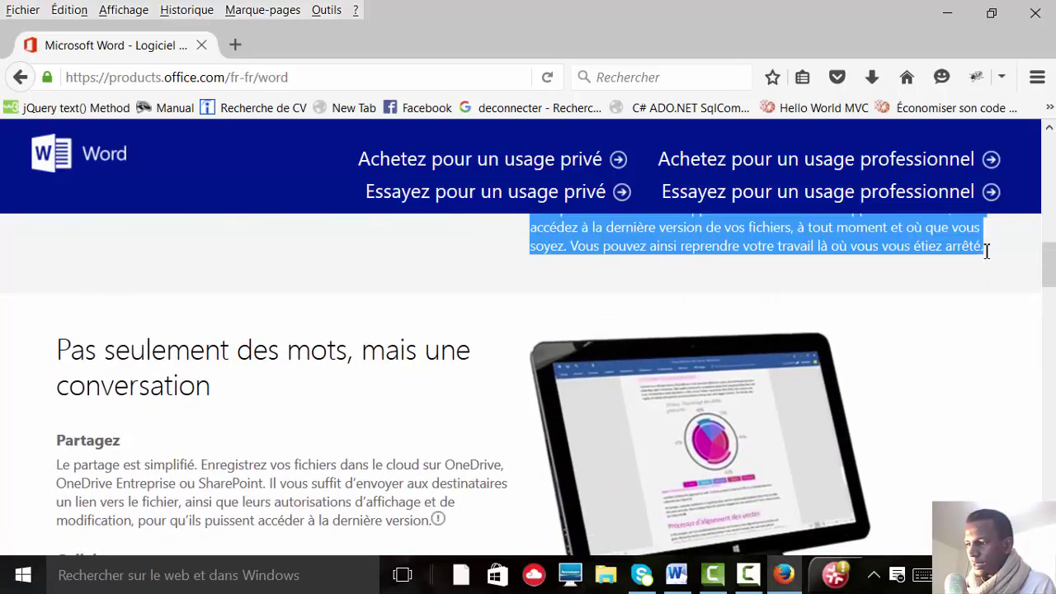
pyautogui.moveTo(1052, 284); pyautogui.dragTo(1052, 232)
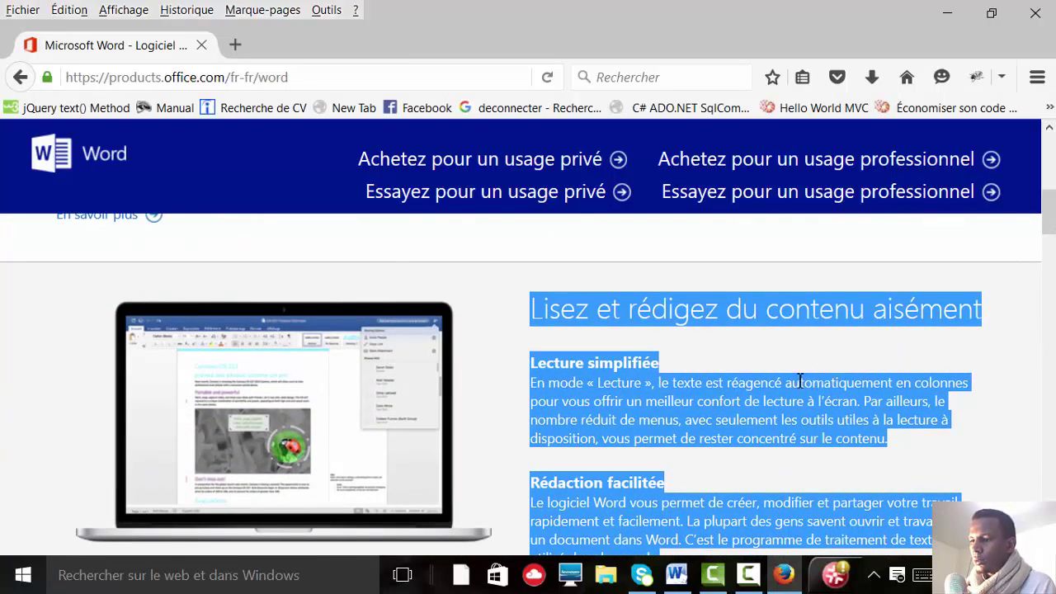
pyautogui.rightClick(703, 401)
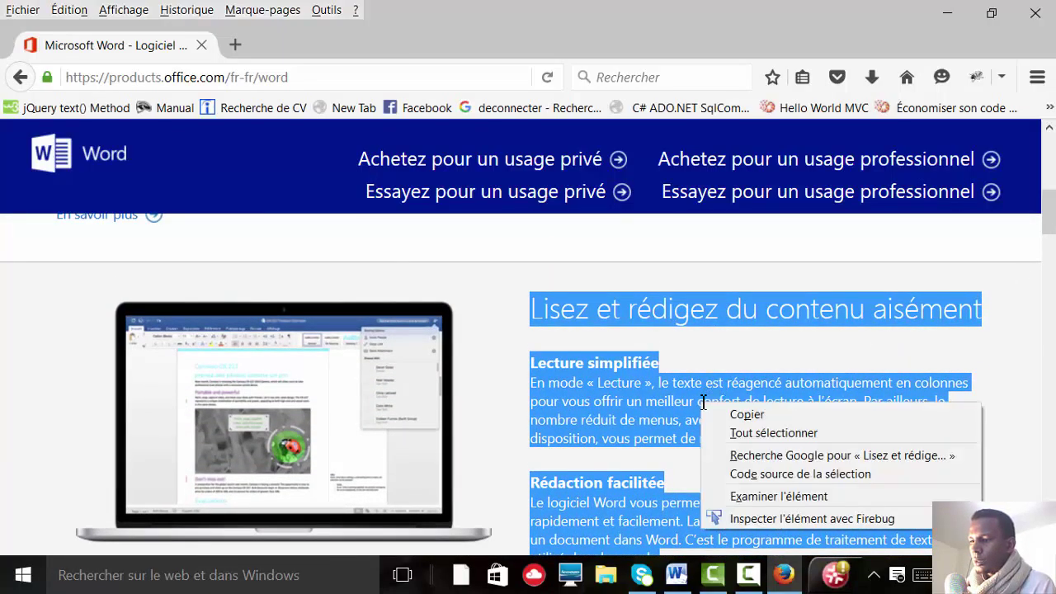
pyautogui.click(764, 423)
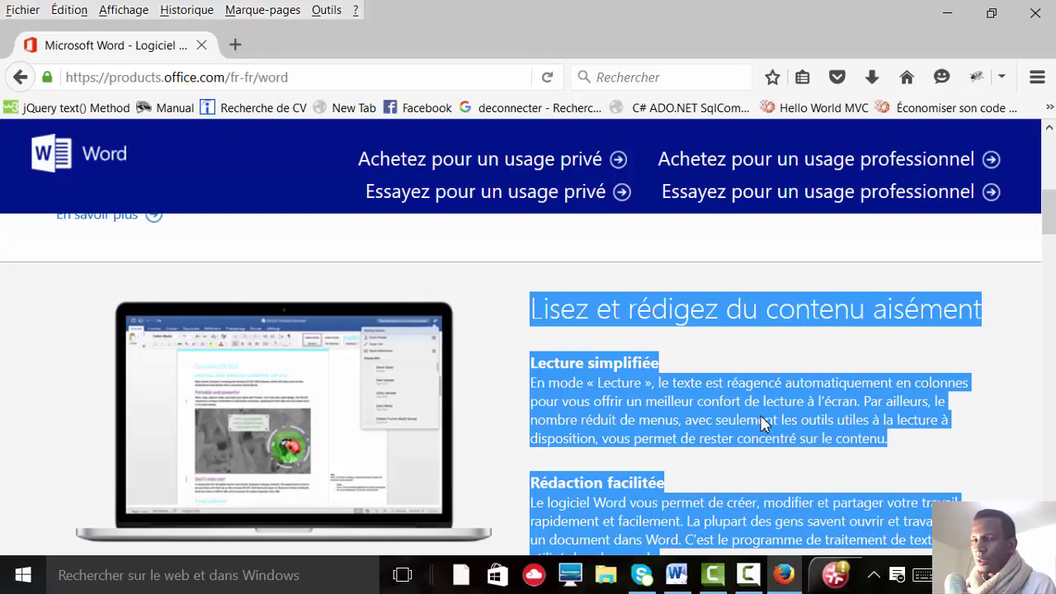
# Switch to the Word document video2.docx and paste the copied section with the special paste format "Texte unicode sans mise en forme".
pyautogui.click(949, 23)
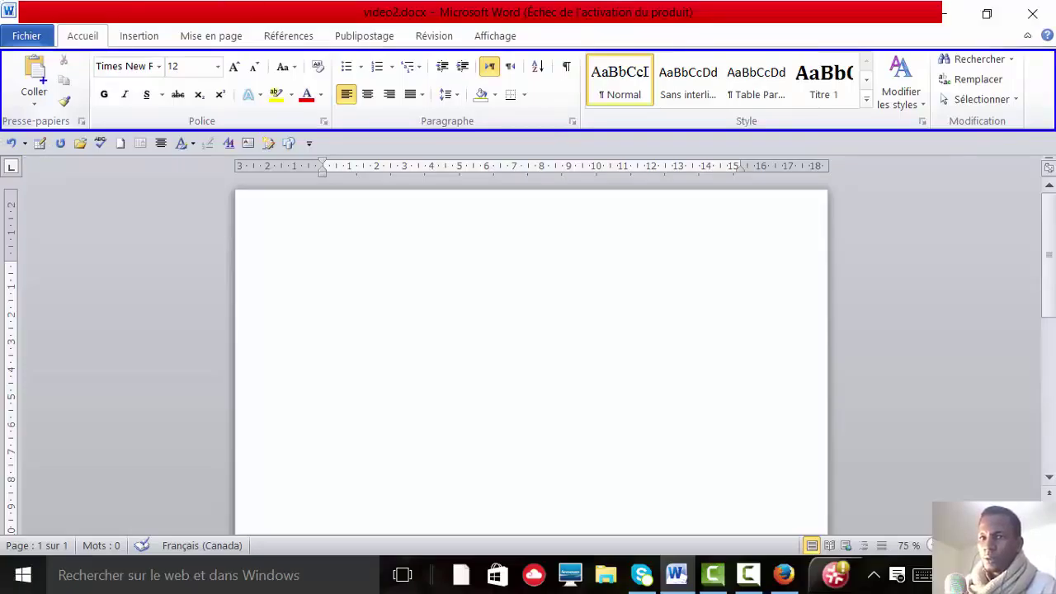
pyautogui.click(33, 92)
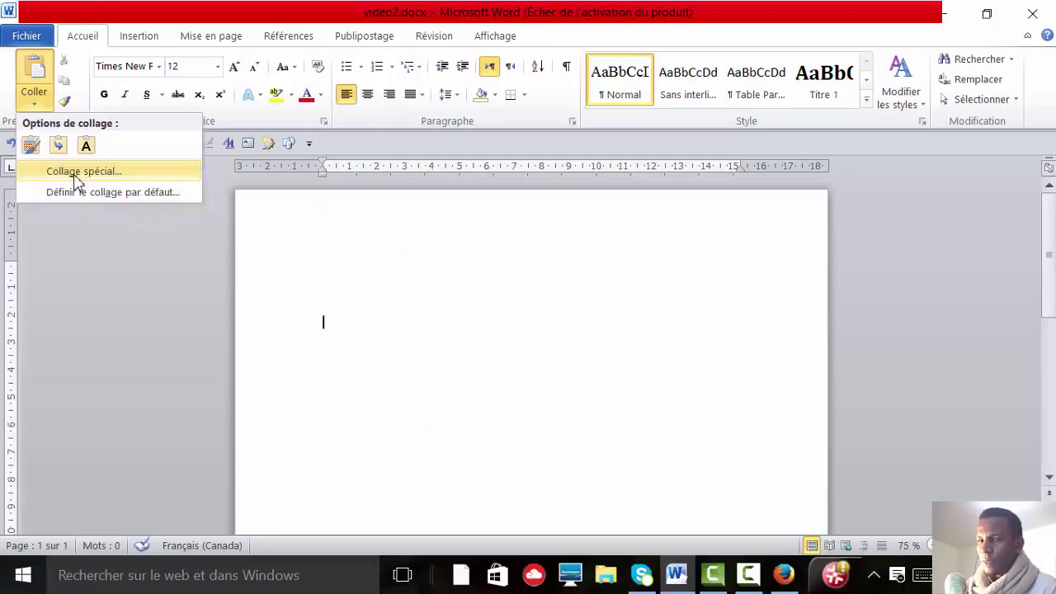
pyautogui.click(76, 173)
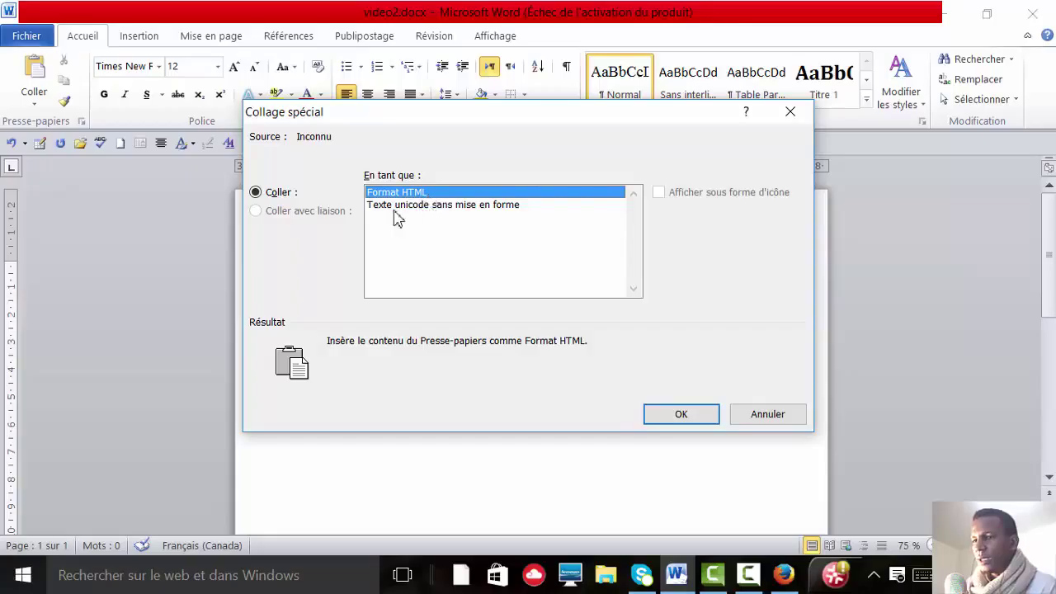
pyautogui.click(457, 206)
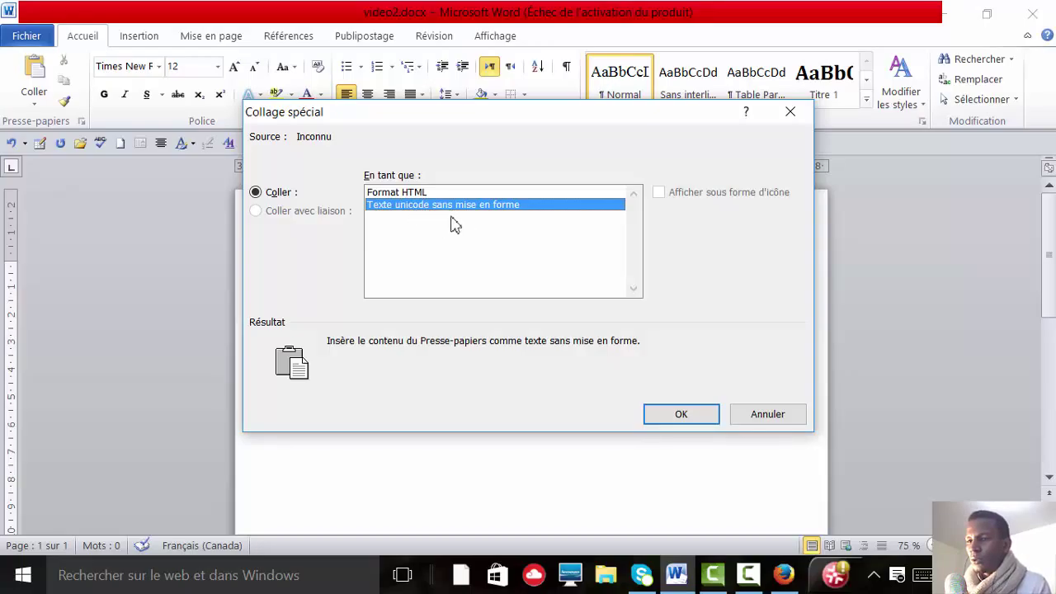
pyautogui.click(683, 416)
pyautogui.scroll(2, 739, 274)
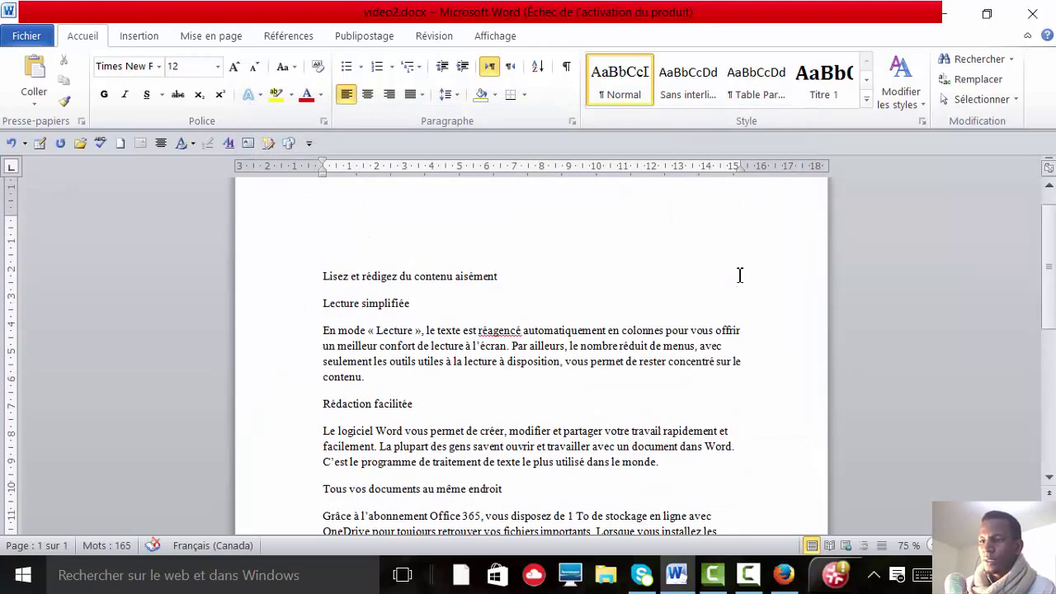
pyautogui.scroll(-1, 510, 331)
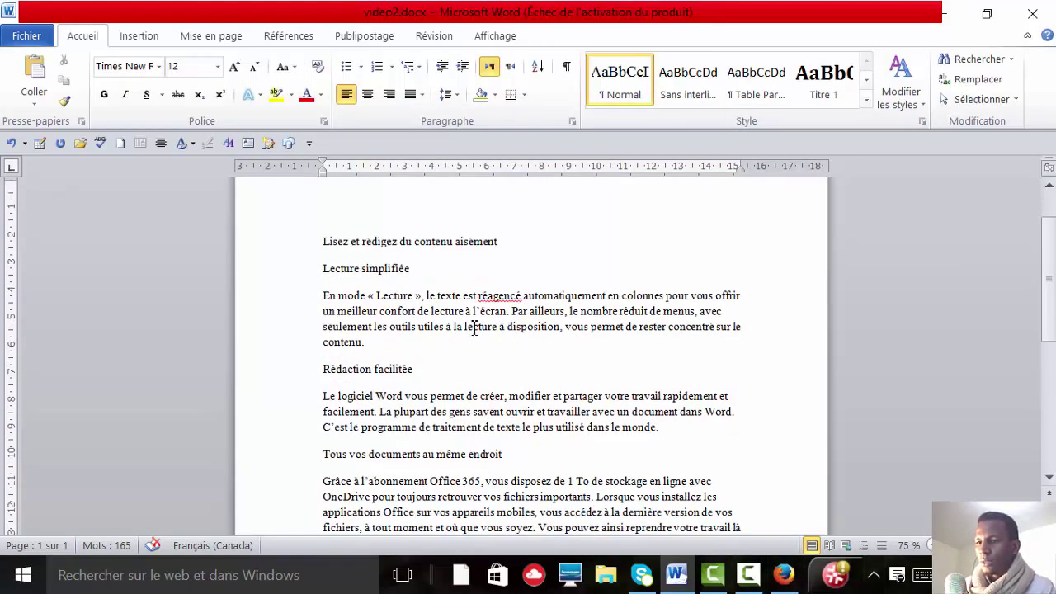
# Compare the formatting of the pasted title, "Lecture simplifiée" subheading and first paragraph with the original text on the Firefox web page.
pyautogui.moveTo(322, 241); pyautogui.dragTo(503, 262)
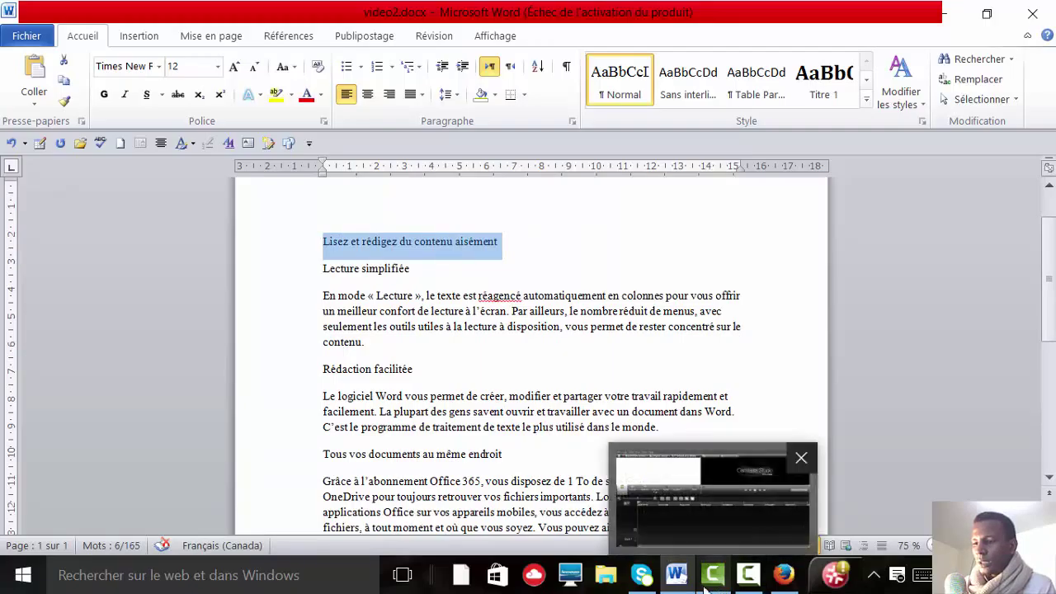
pyautogui.click(779, 580)
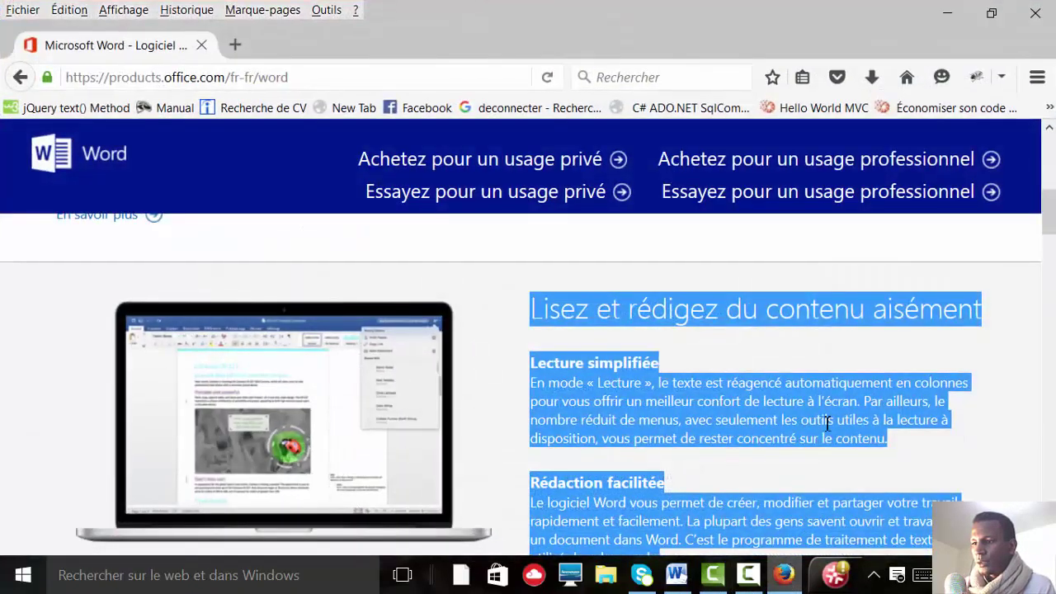
pyautogui.click(528, 316)
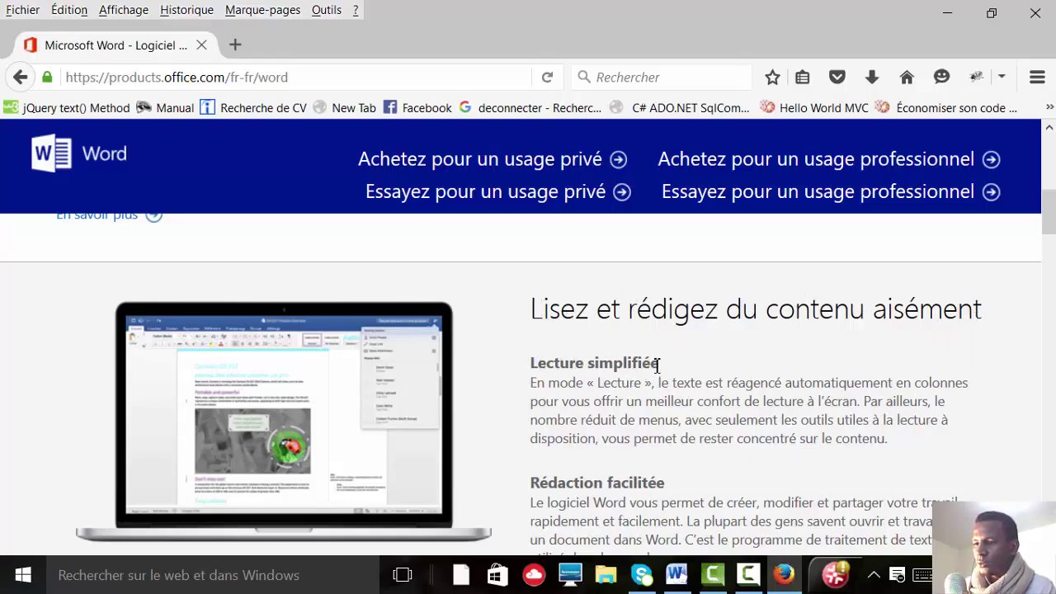
pyautogui.tripleClick(536, 360)
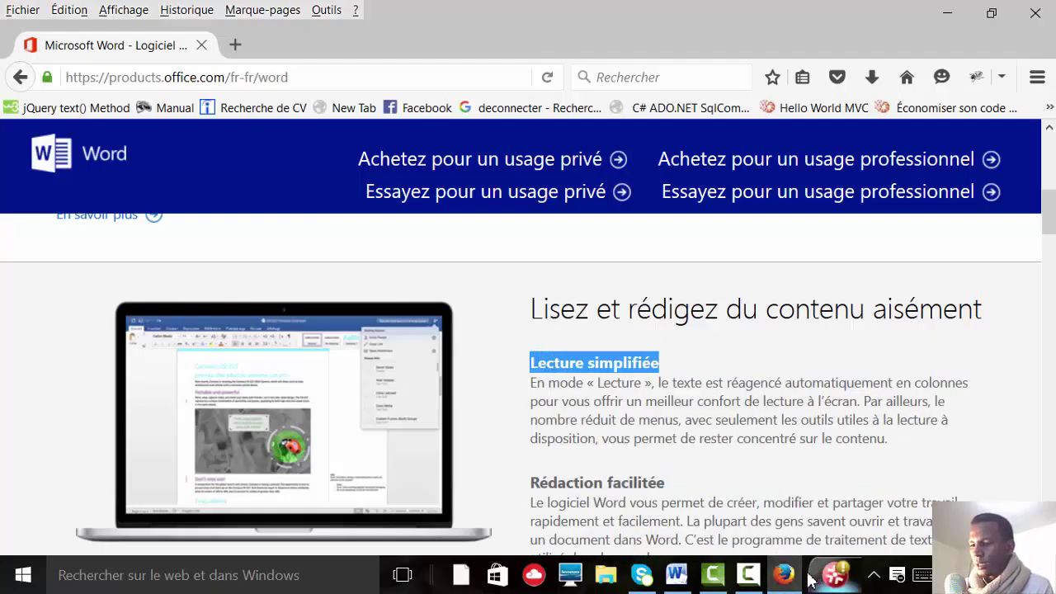
pyautogui.click(676, 575)
pyautogui.click(503, 269)
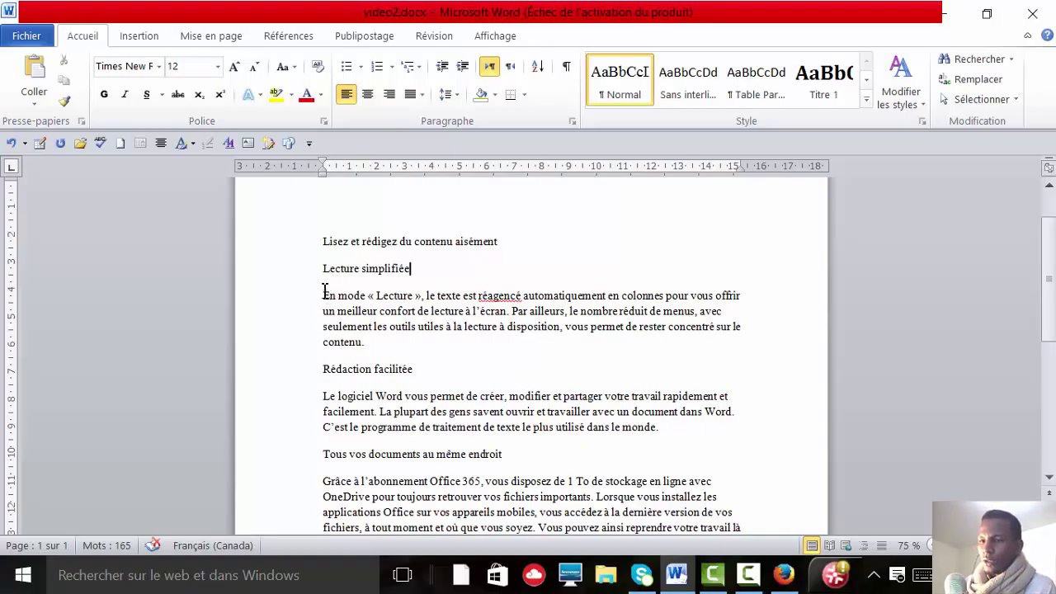
pyautogui.moveTo(323, 240); pyautogui.dragTo(490, 258)
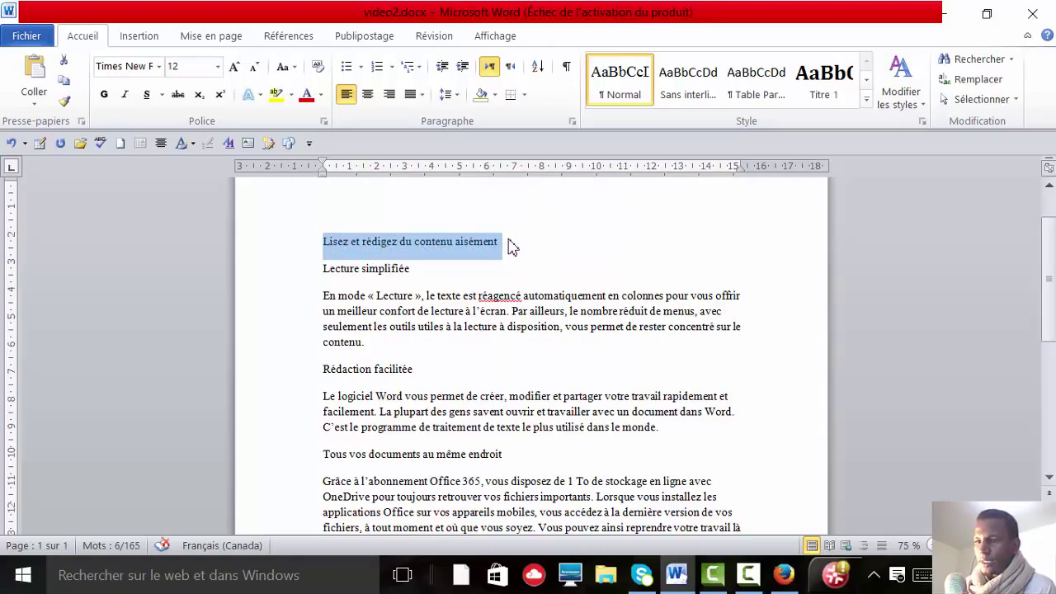
pyautogui.moveTo(323, 268); pyautogui.dragTo(409, 278)
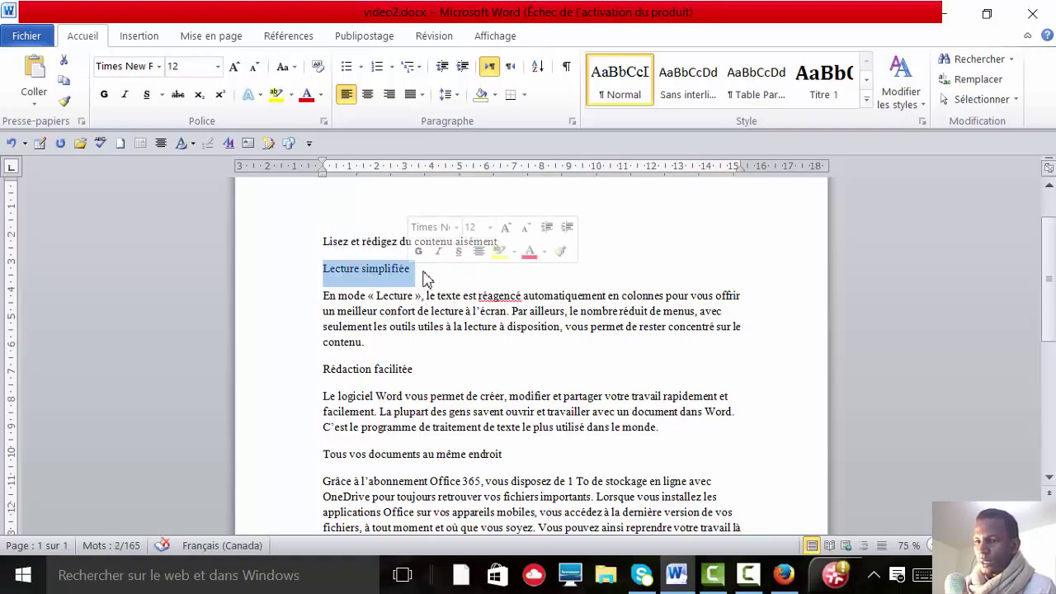
pyautogui.moveTo(323, 295); pyautogui.dragTo(383, 348)
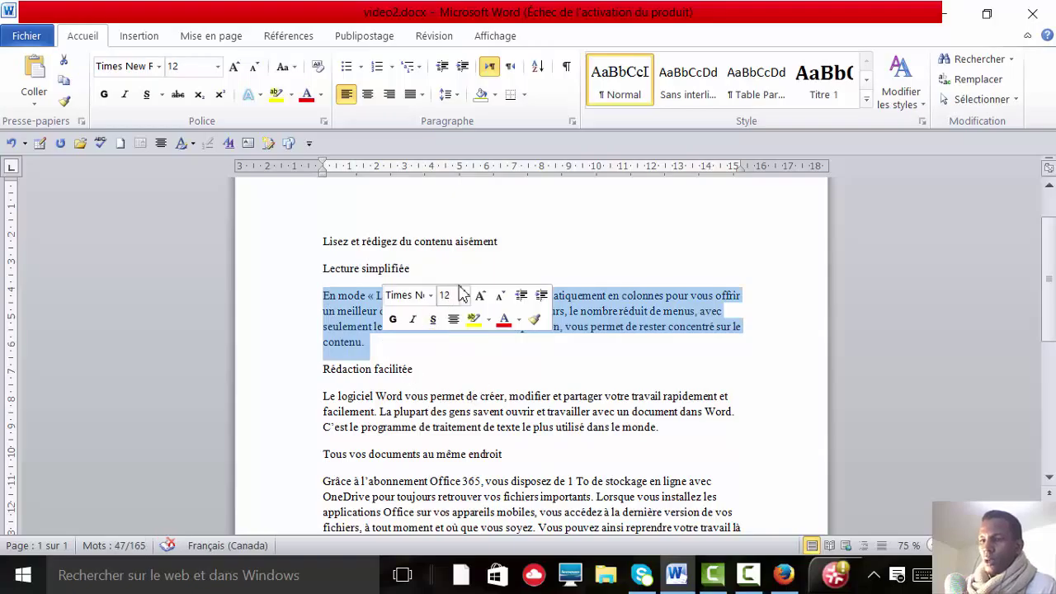
pyautogui.click(444, 258)
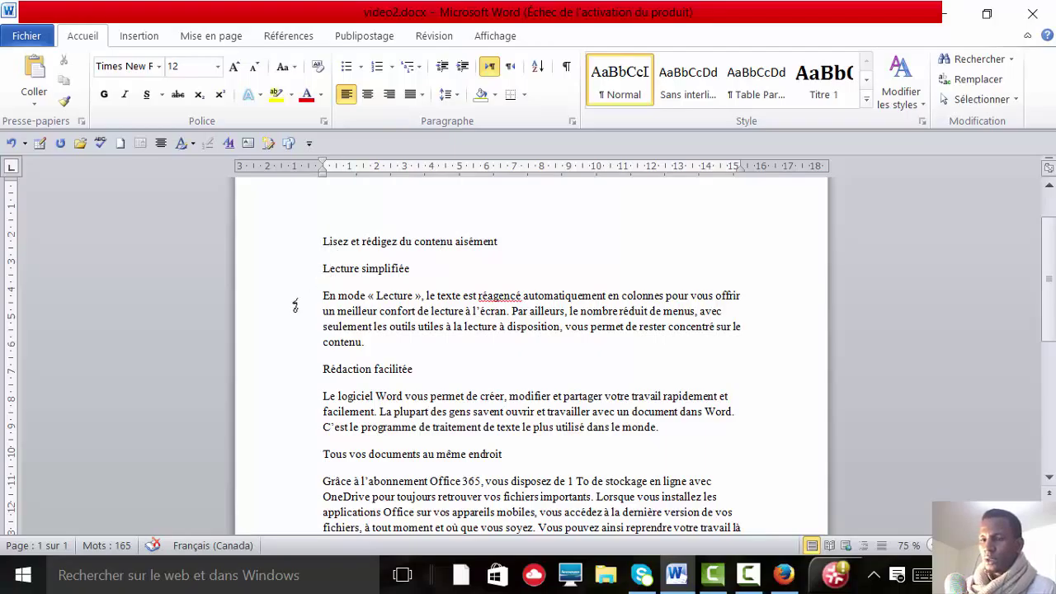
# Change the font of the title line "Lisez et rédigez du contenu aisément" to the theme body font Arial (Corps).
pyautogui.click(295, 261)
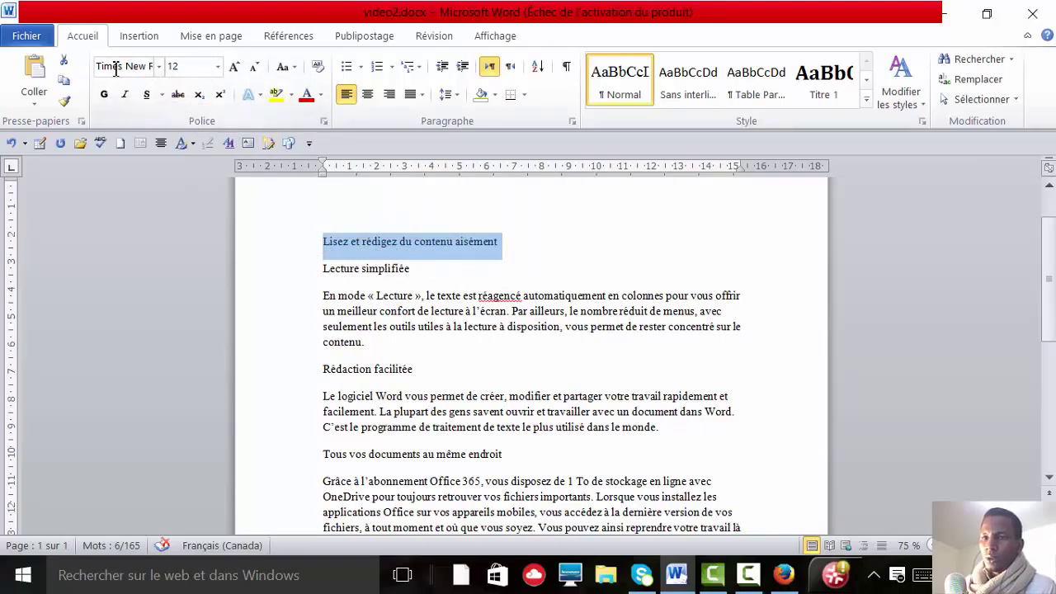
pyautogui.click(149, 66)
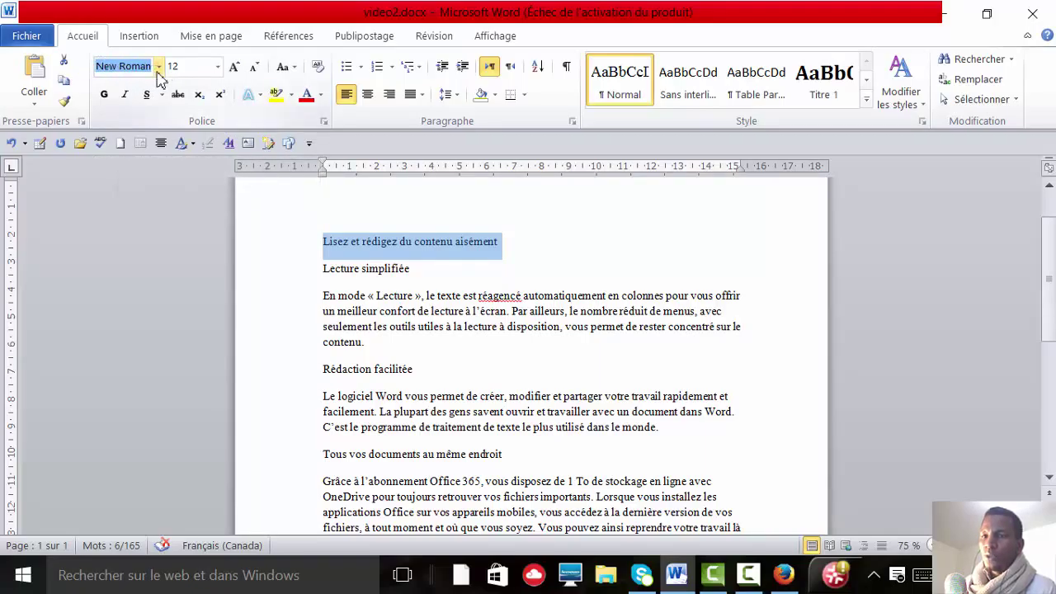
pyautogui.click(160, 67)
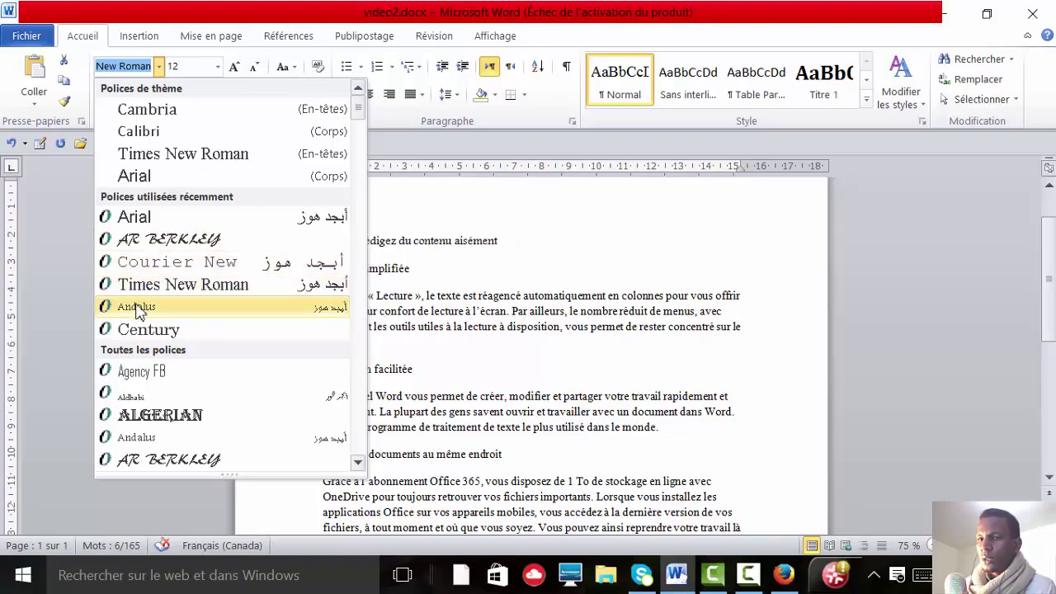
pyautogui.click(134, 177)
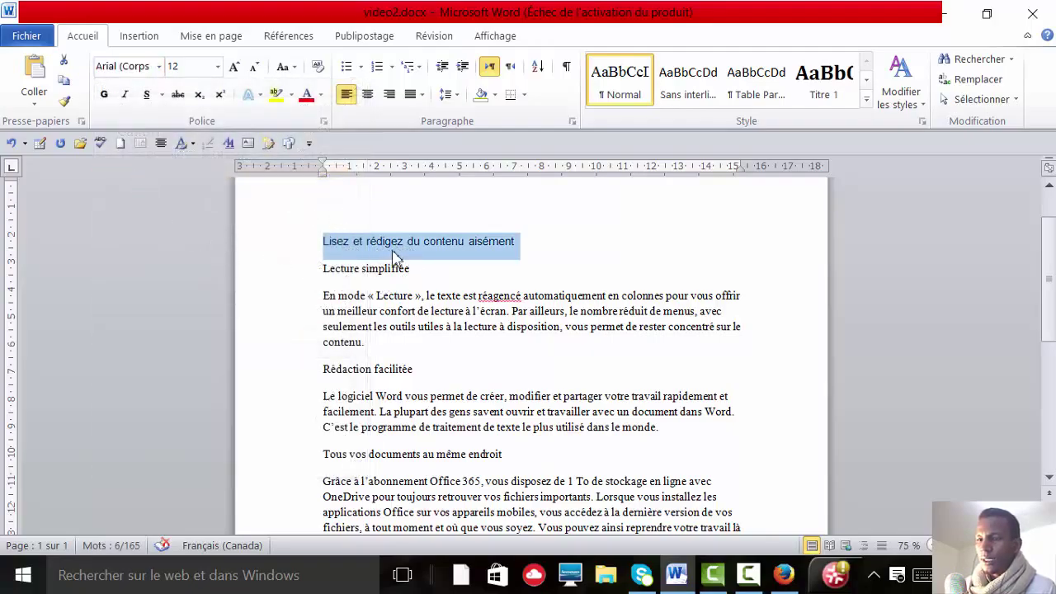
pyautogui.doubleClick(99, 69)
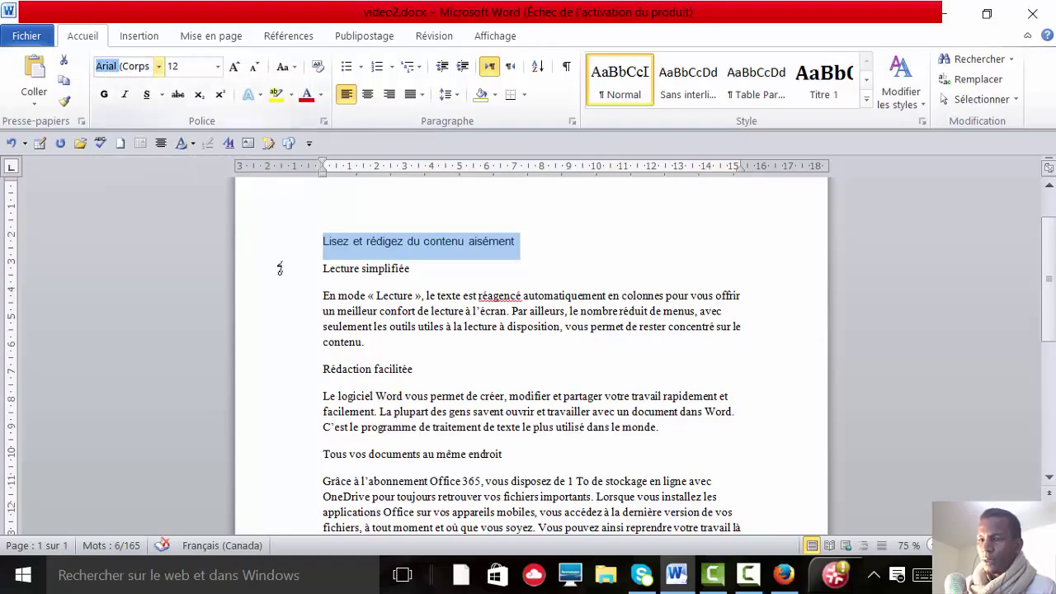
# Check the font of the paragraph under "Lecture simplifiée" against the title's font, and select the whole title line.
pyautogui.click(362, 308)
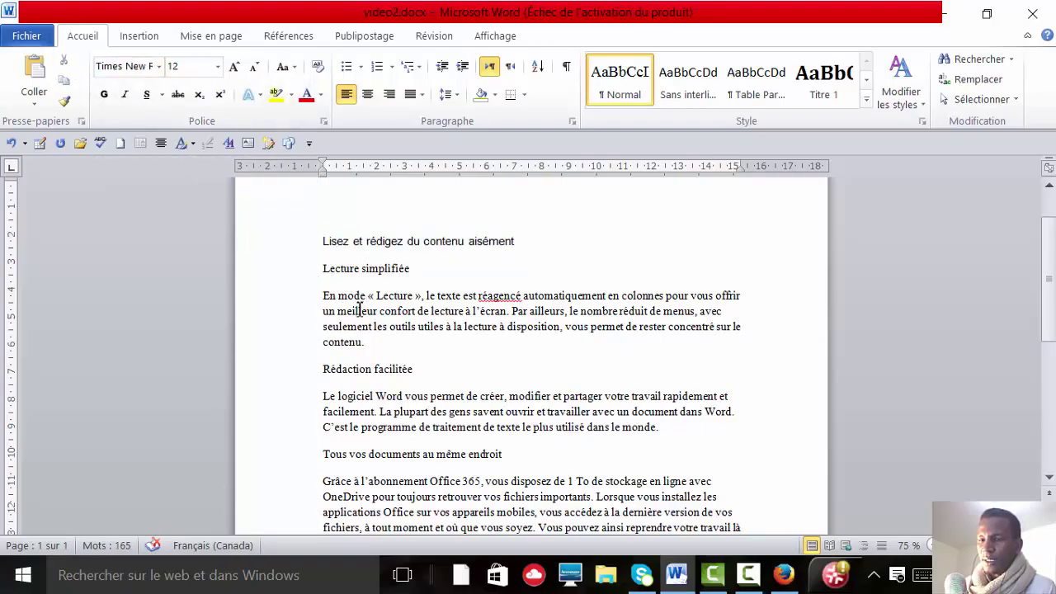
pyautogui.moveTo(323, 295); pyautogui.dragTo(374, 342)
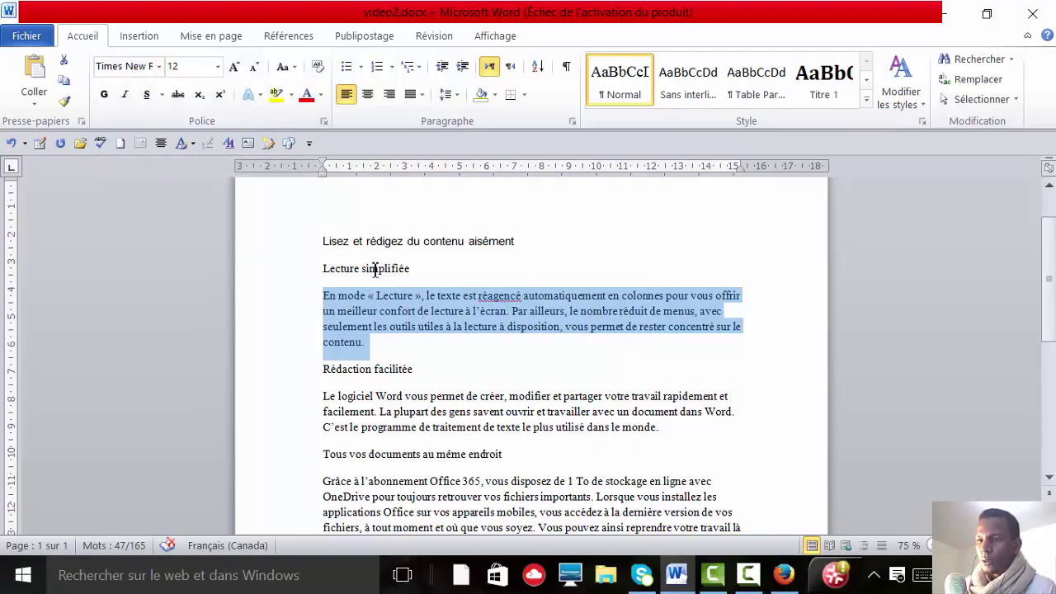
pyautogui.click(377, 241)
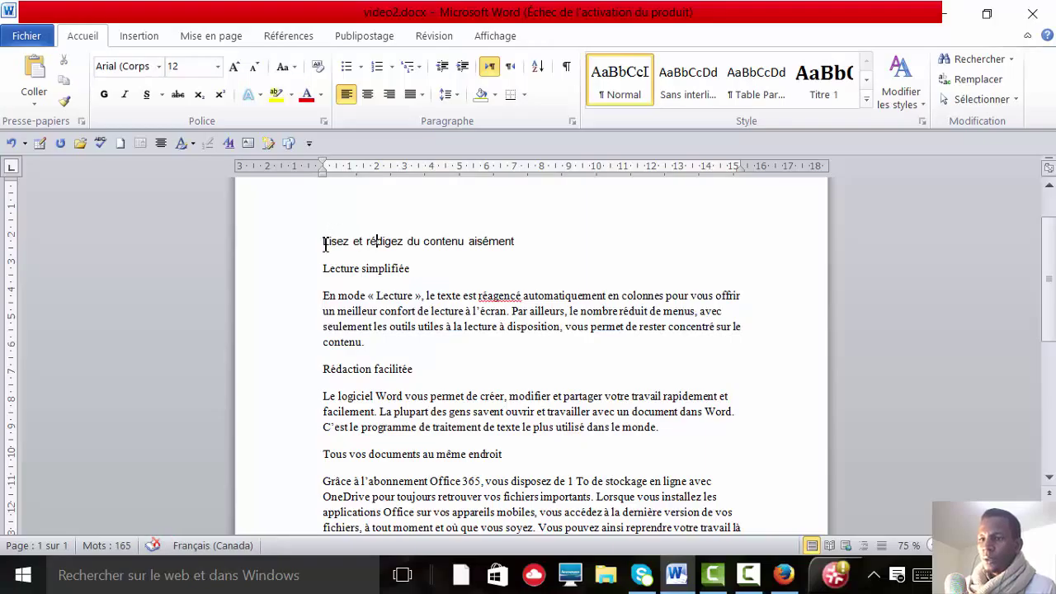
pyautogui.moveTo(322, 241); pyautogui.dragTo(535, 257)
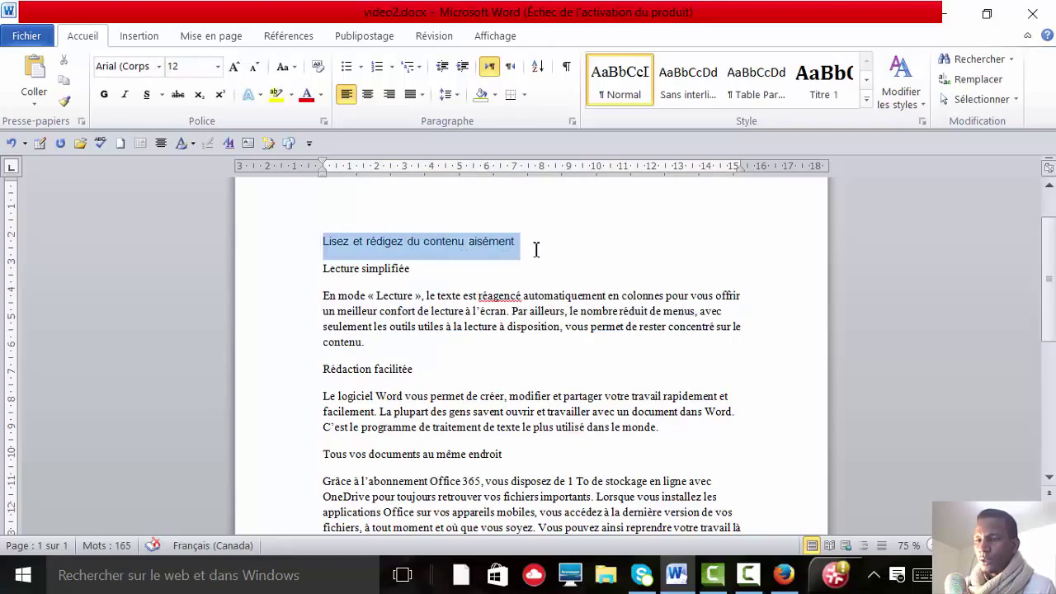